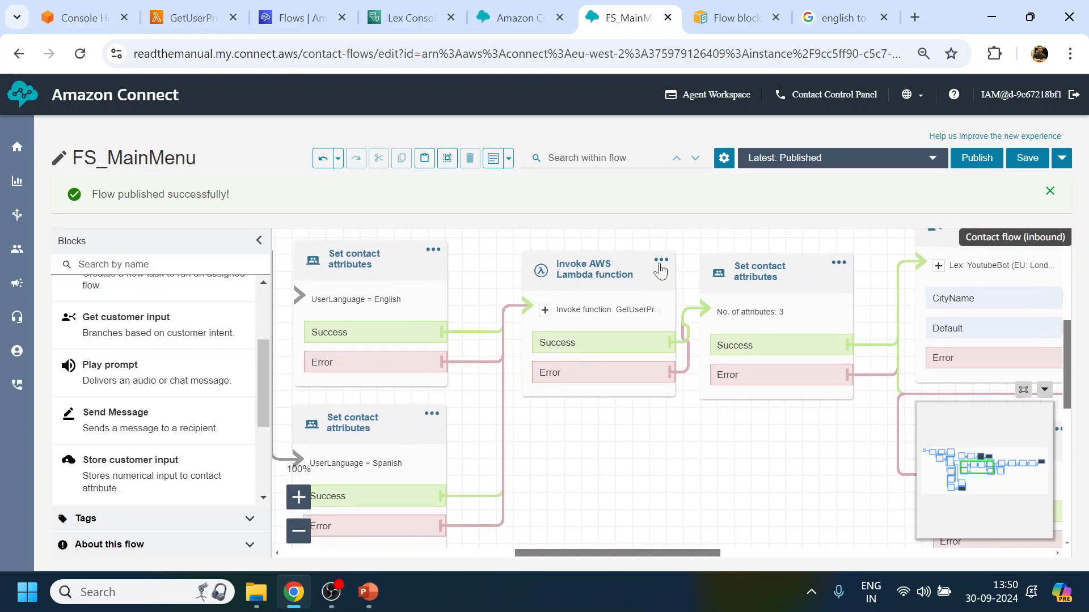
# Switch to the Amazon Connect test chat page, start a chat and answer the language question with "spanish"
pyautogui.moveTo(825, 462); pyautogui.dragTo(715, 475)
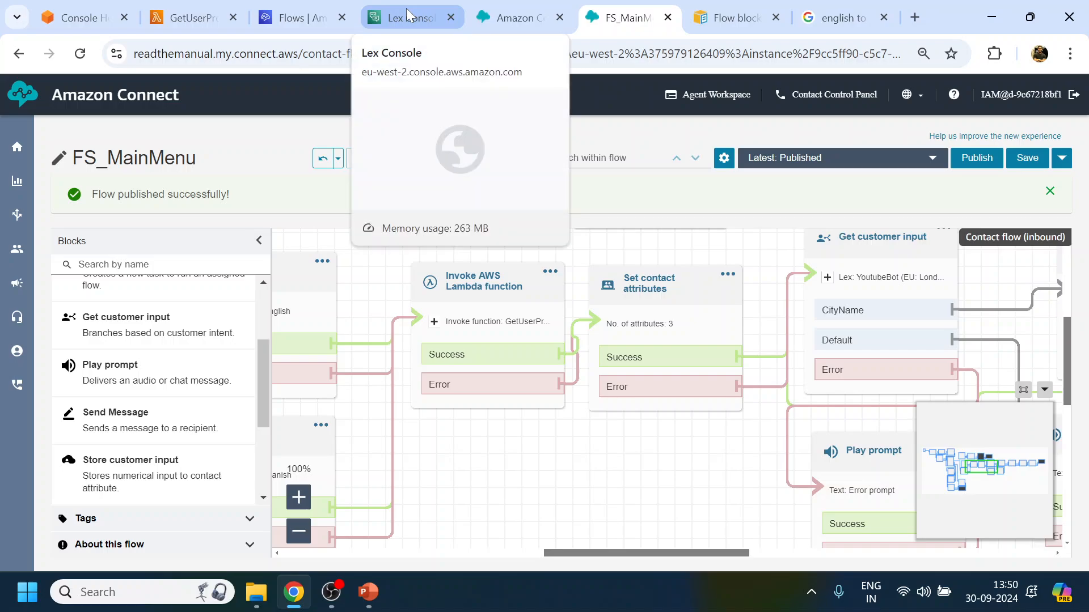
pyautogui.click(513, 17)
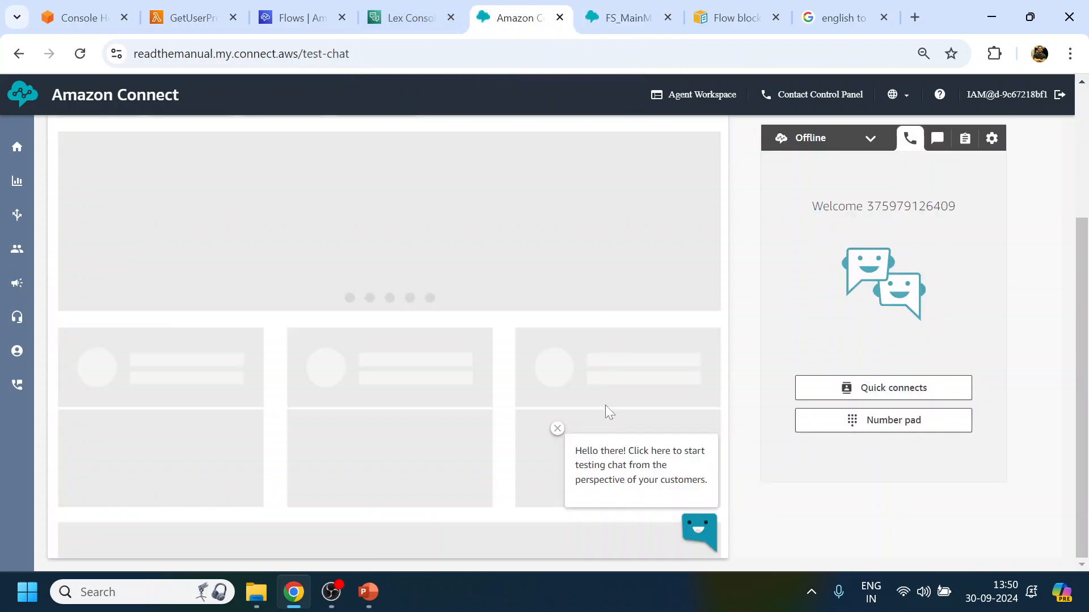
pyautogui.click(699, 533)
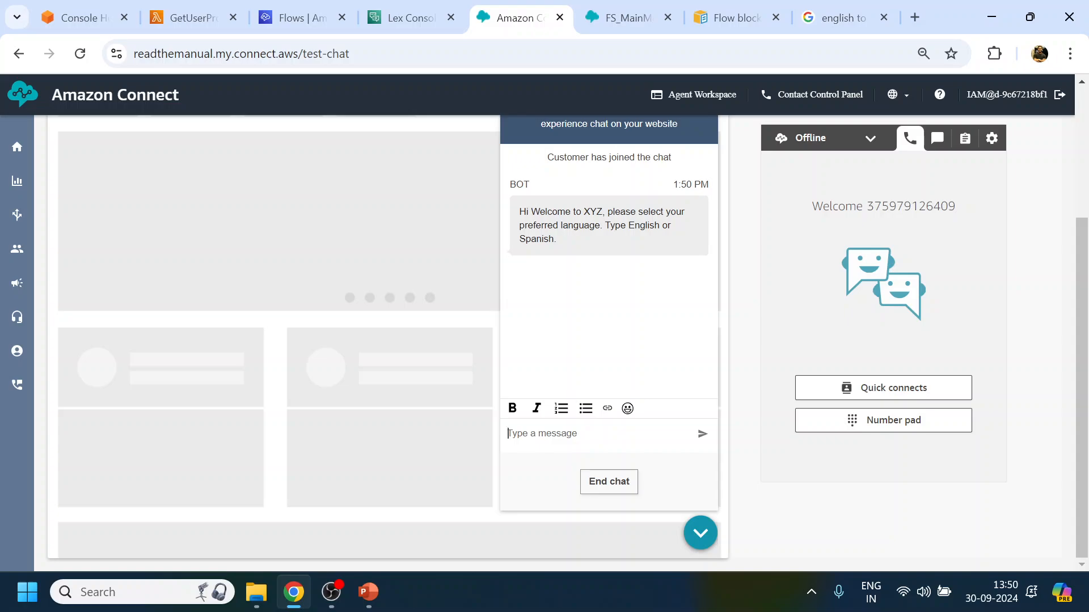
pyautogui.write('spanish')
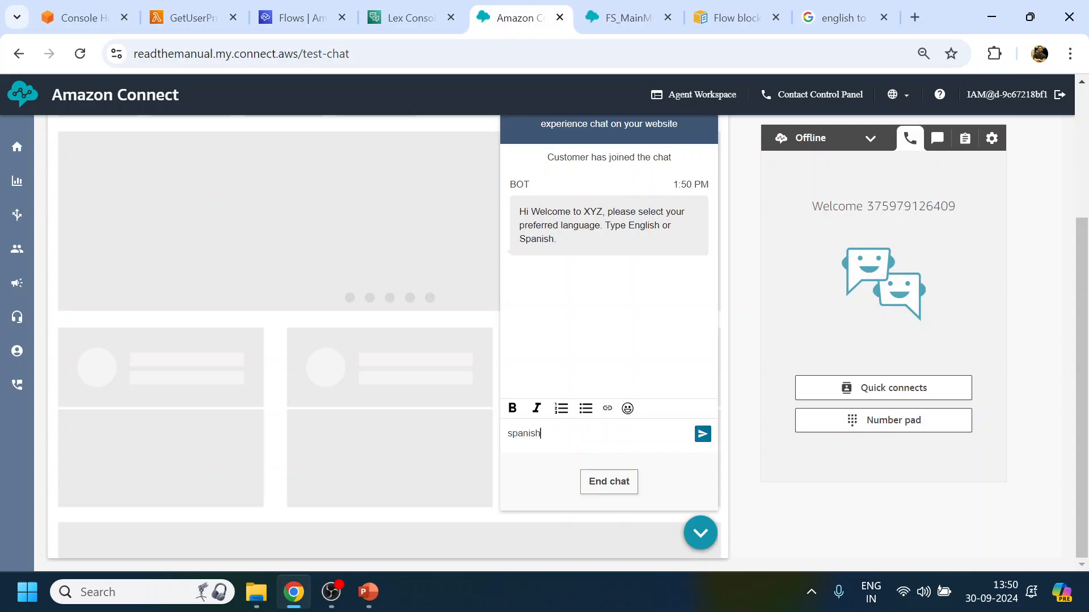
pyautogui.press('Return')
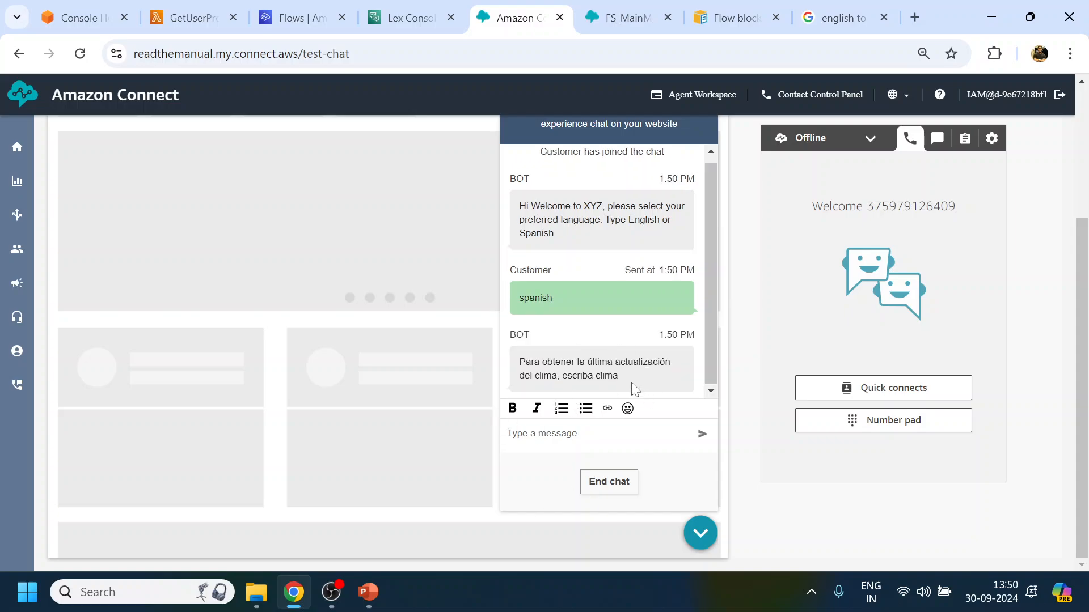
# Copy the Spanish word "clima" from the Google translation and send it as the reply in the test chat
pyautogui.click(834, 15)
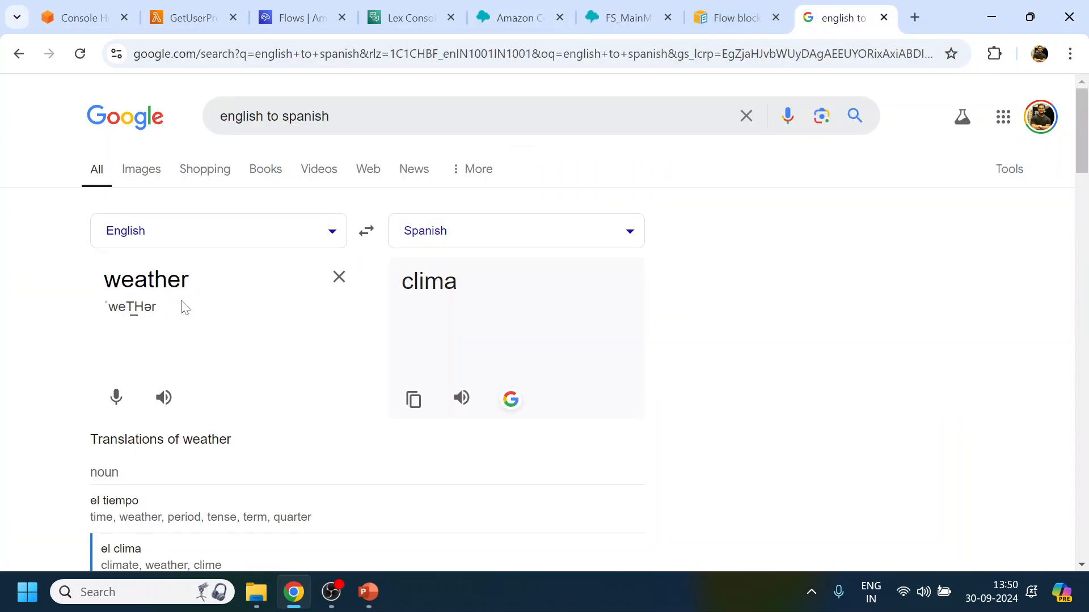
pyautogui.moveTo(400, 280); pyautogui.dragTo(523, 301)
pyautogui.hotkey('ctrl', 'c')
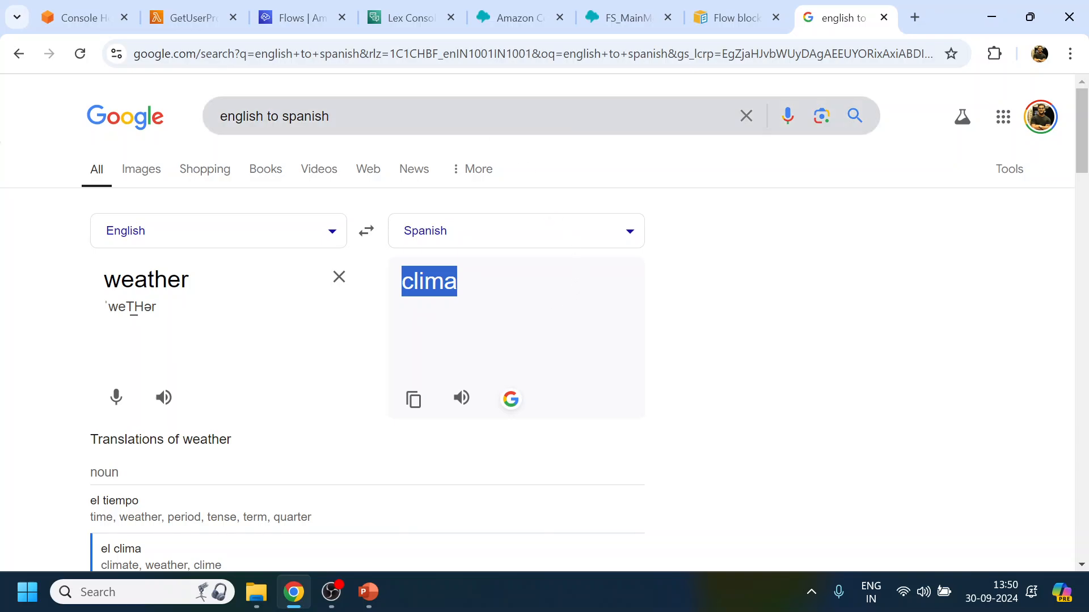
pyautogui.click(533, 8)
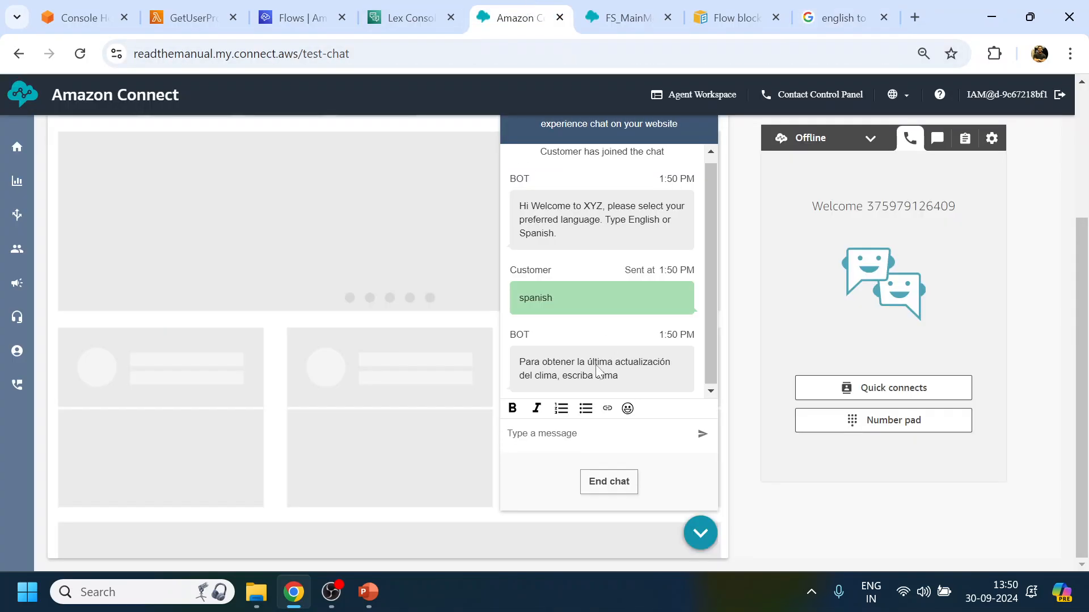
pyautogui.click(571, 431)
pyautogui.hotkey('ctrl', 'v')
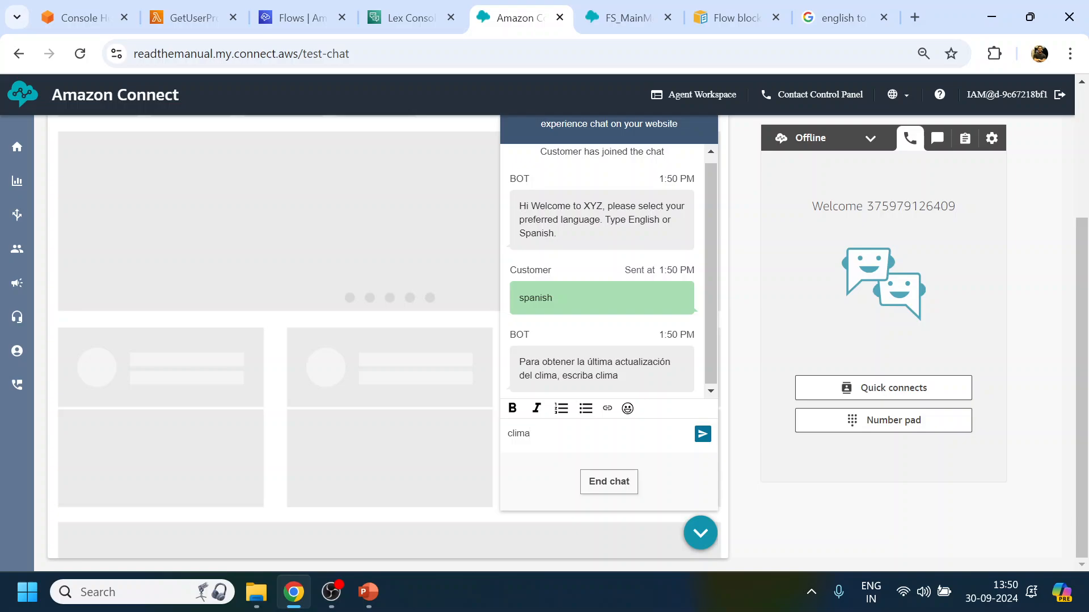
pyautogui.press('Return')
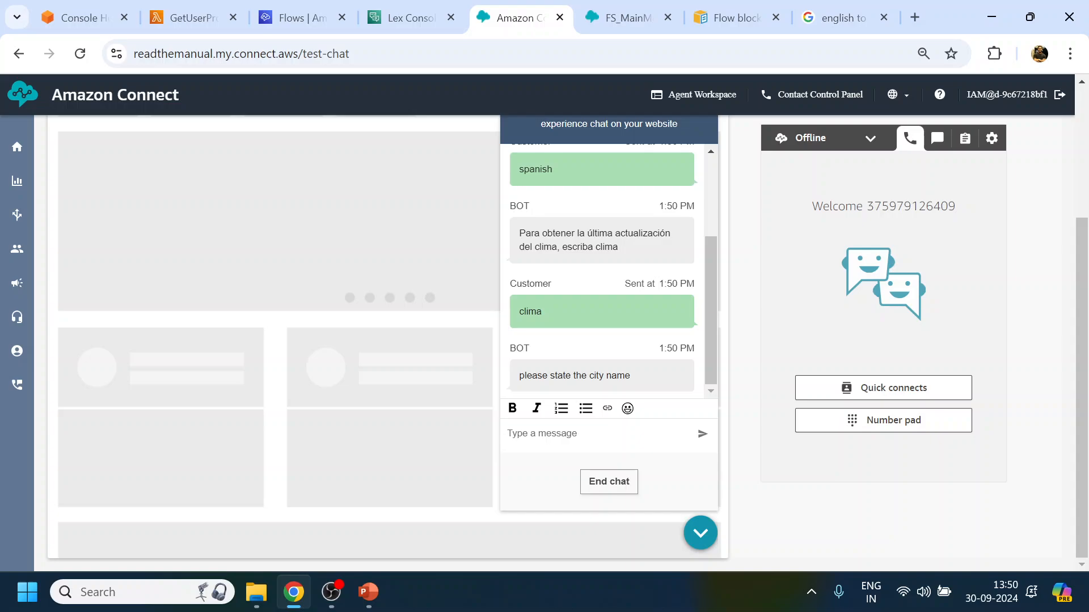
# In the Lex console, examine the Spanish (ES) CityName intent's sample utterances and the prompt of its City slot
pyautogui.click(422, 20)
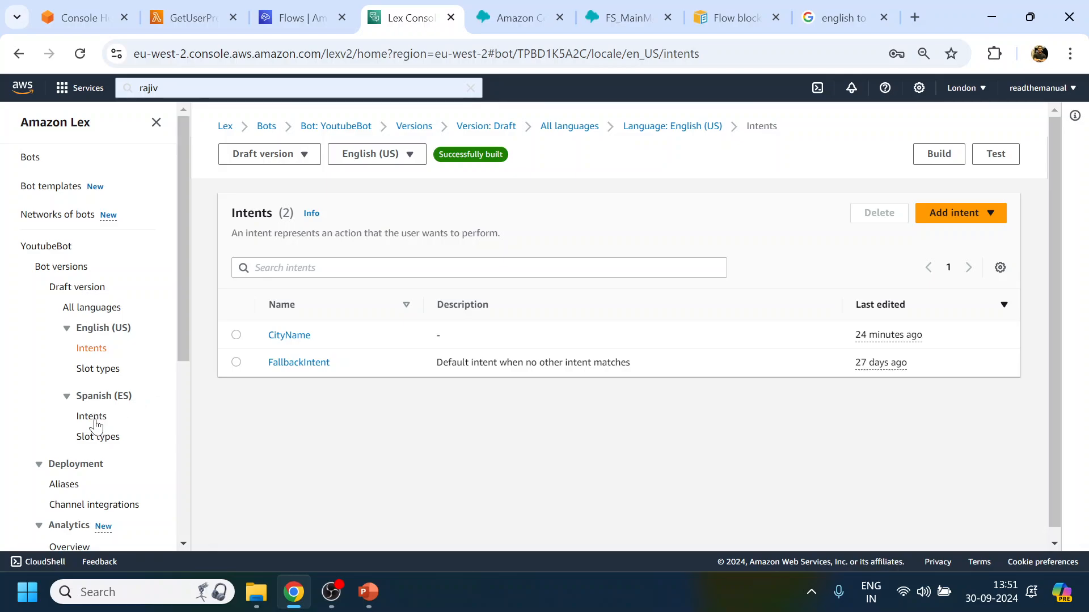
pyautogui.click(91, 419)
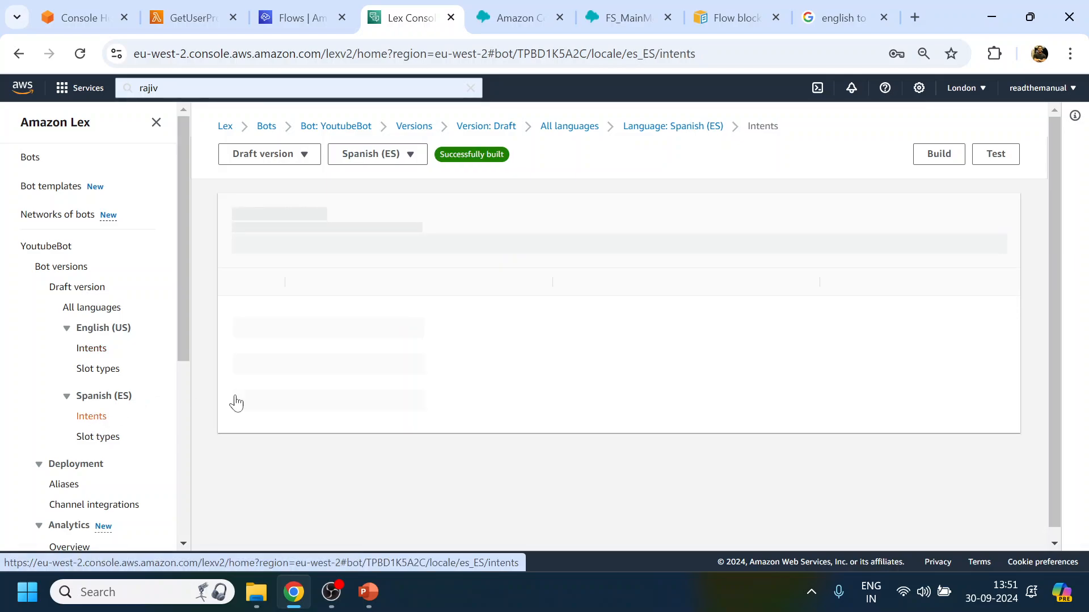
pyautogui.click(287, 336)
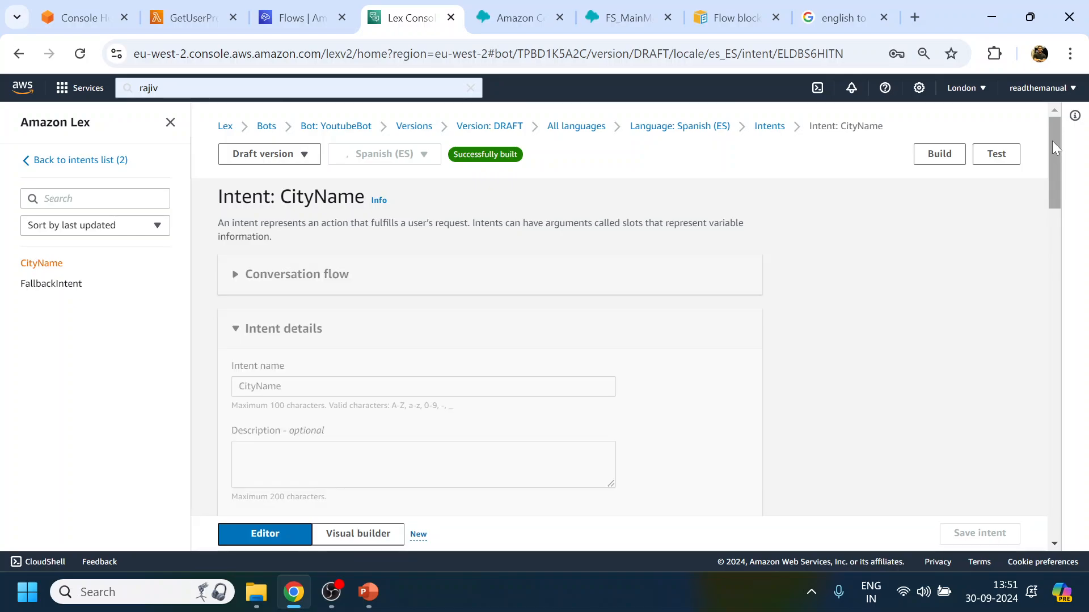
pyautogui.scroll(-10, 453, 266)
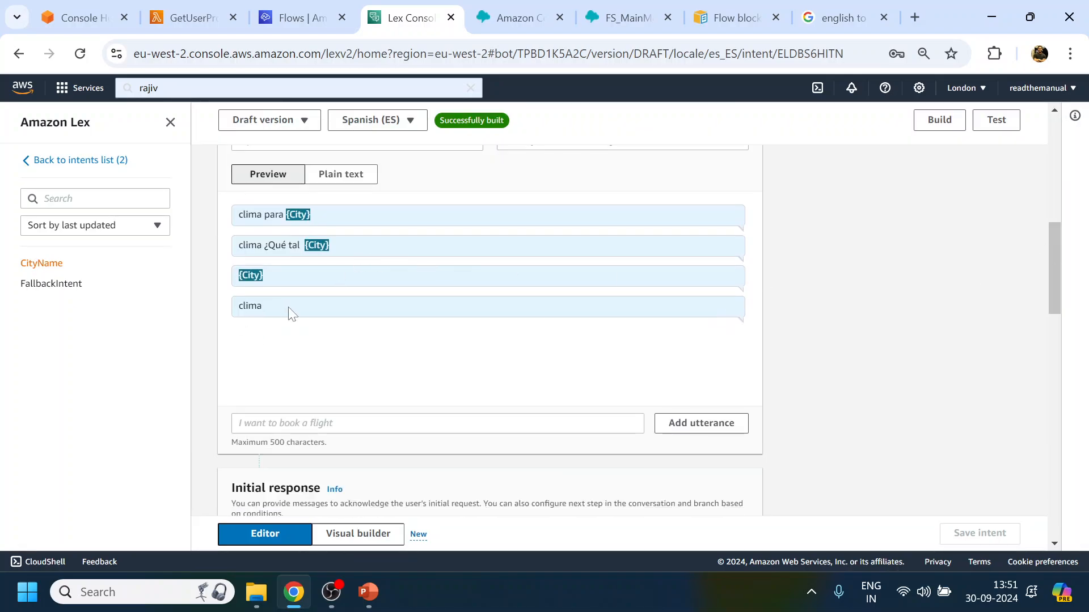
pyautogui.moveTo(1055, 273); pyautogui.dragTo(1056, 384)
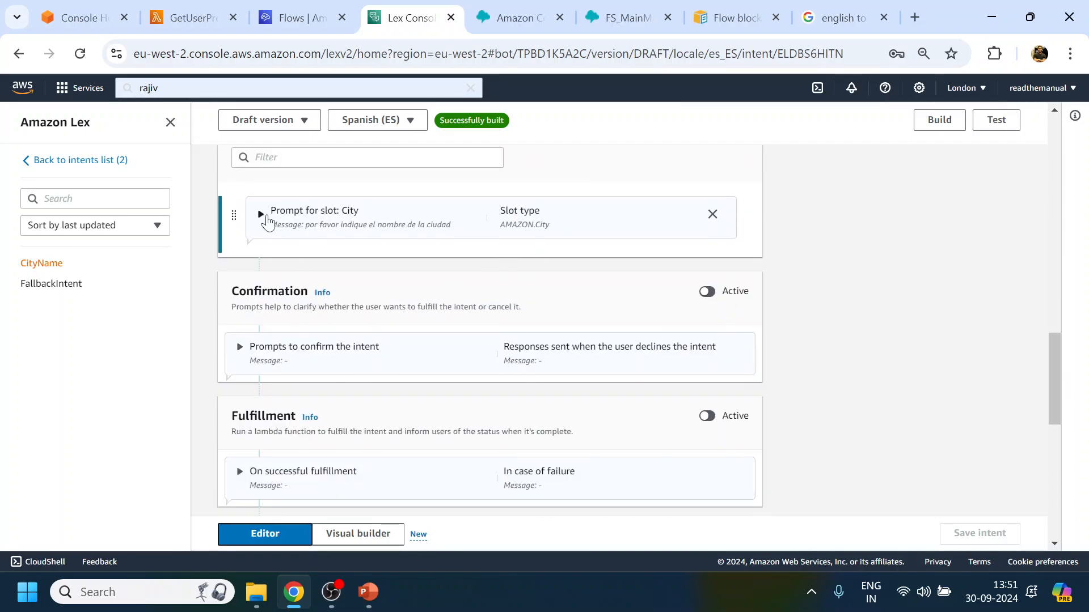
pyautogui.click(261, 215)
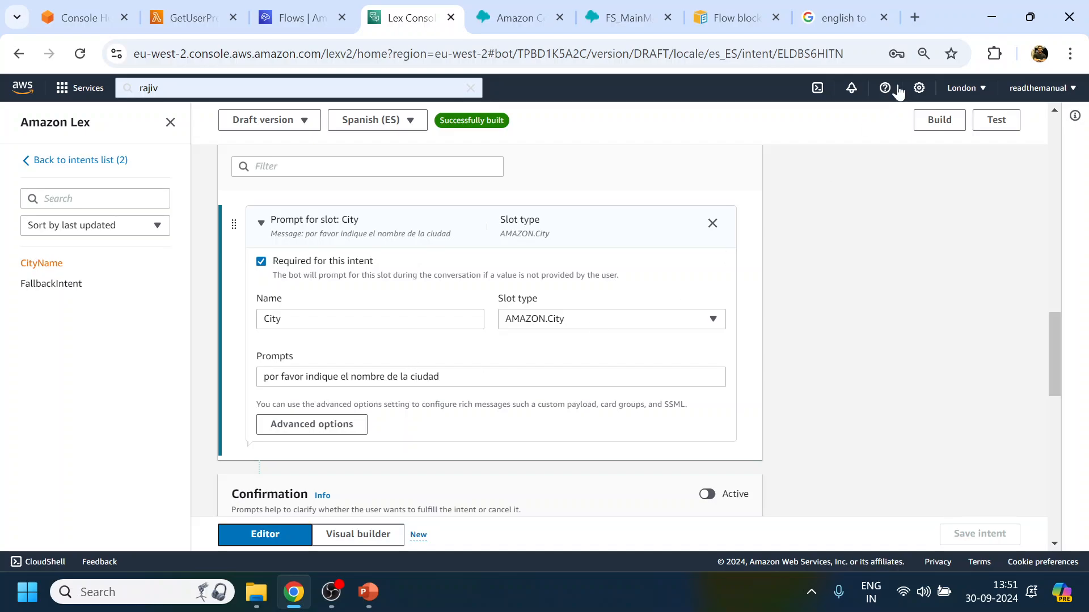
# Return to the Amazon Connect test chat, end the running conversation and close it
pyautogui.click(594, 8)
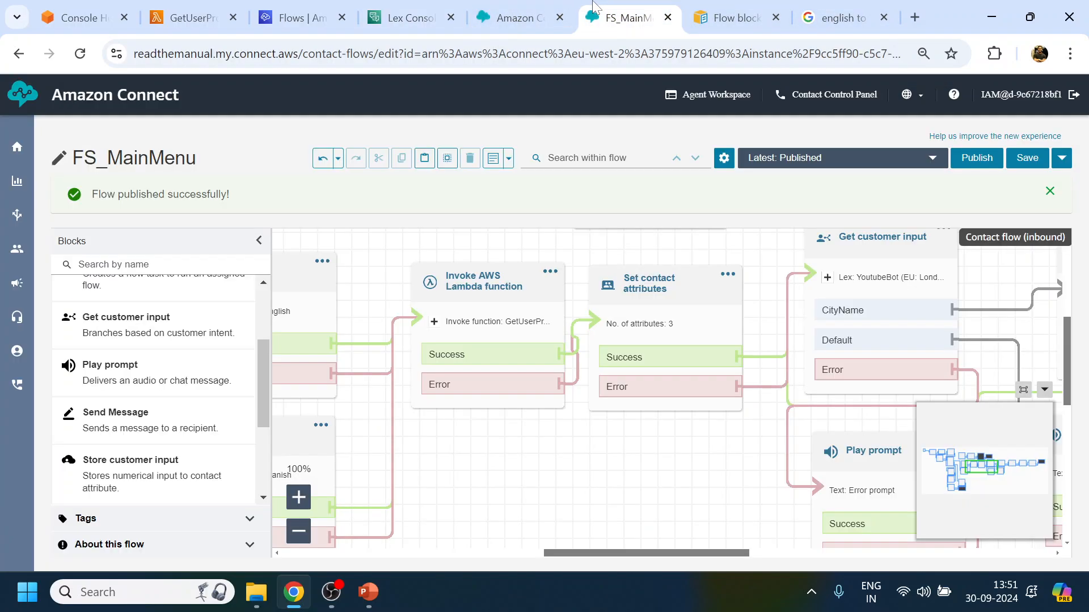
pyautogui.click(513, 16)
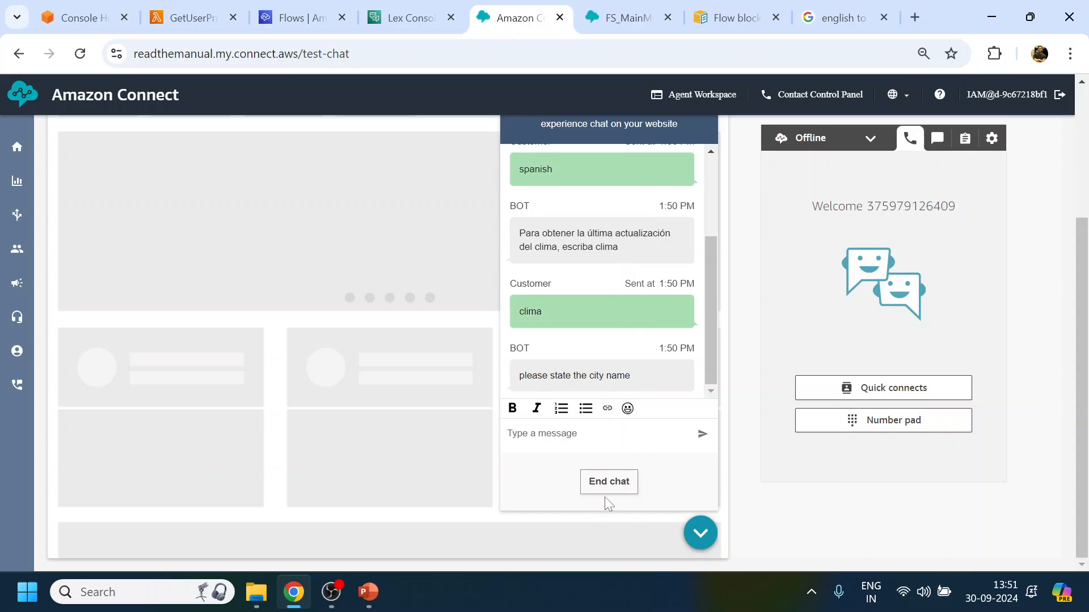
pyautogui.click(610, 482)
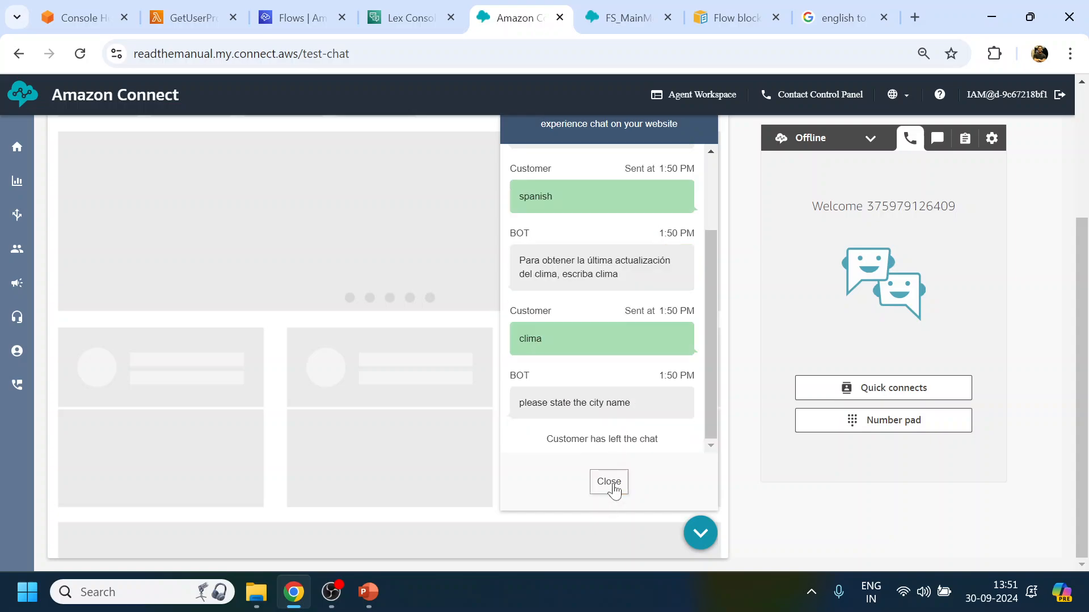
pyautogui.click(609, 482)
# In the FS_MainMenu flow, remove the outgoing connections of the Set contact attributes block for UserLanguage = Spanish
pyautogui.click(625, 17)
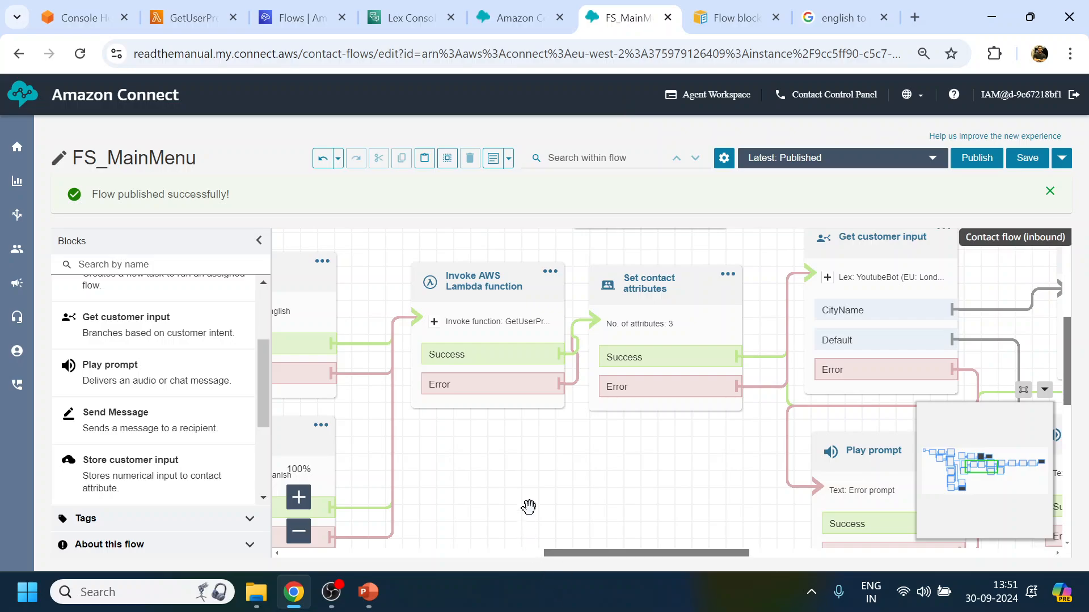
pyautogui.moveTo(554, 484); pyautogui.dragTo(748, 433)
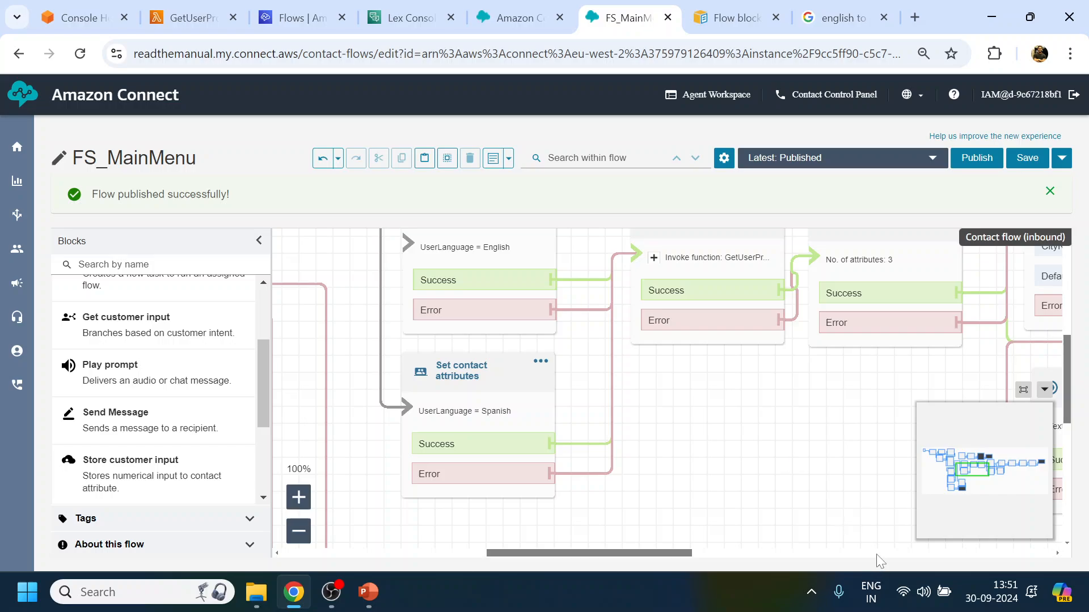
pyautogui.click(561, 446)
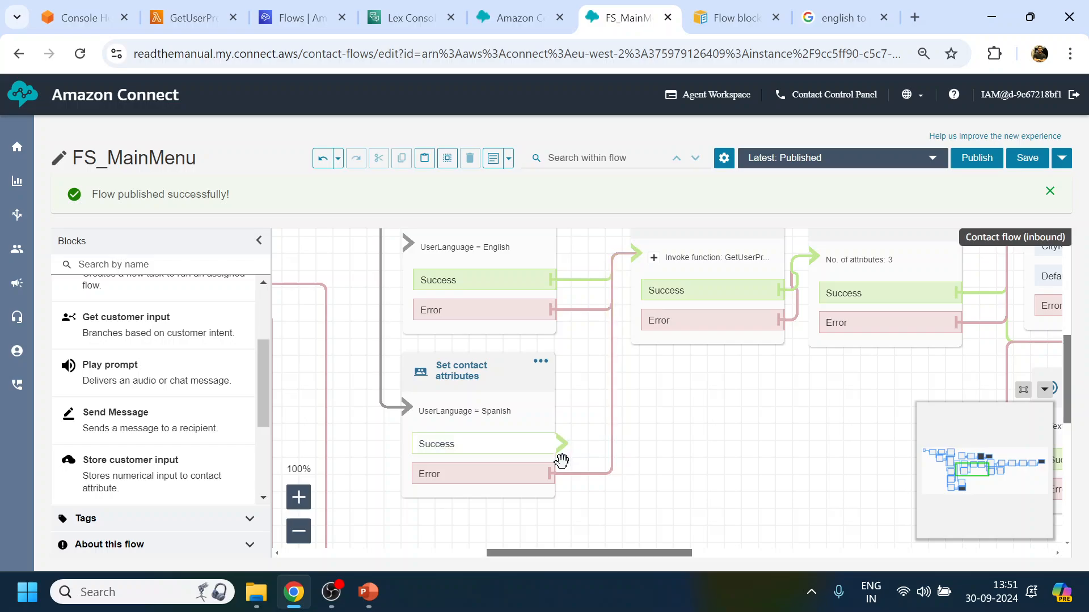
# Add a Set voice block beside the Spanish Set contact attributes block and connect that block's Success and Error outputs to it
pyautogui.moveTo(264, 366); pyautogui.dragTo(266, 266)
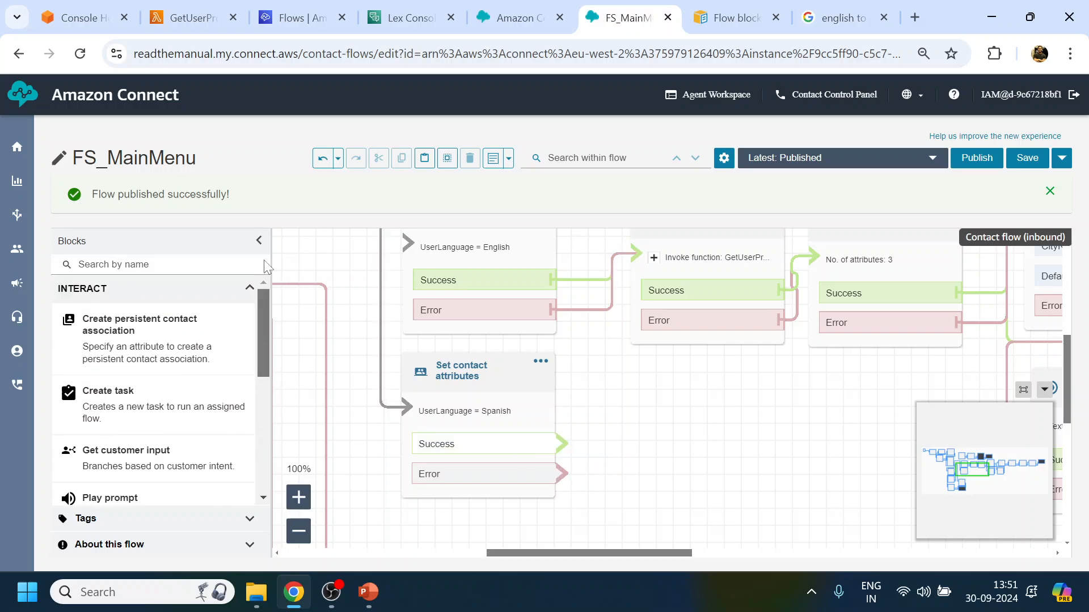
pyautogui.click(149, 265)
pyautogui.write('se')
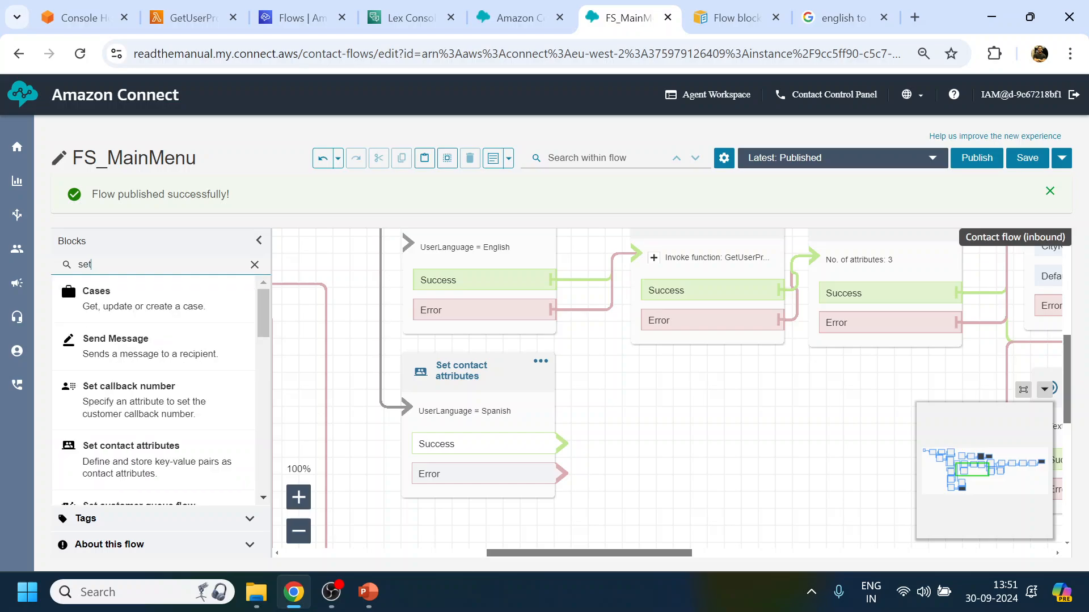
pyautogui.write('t v')
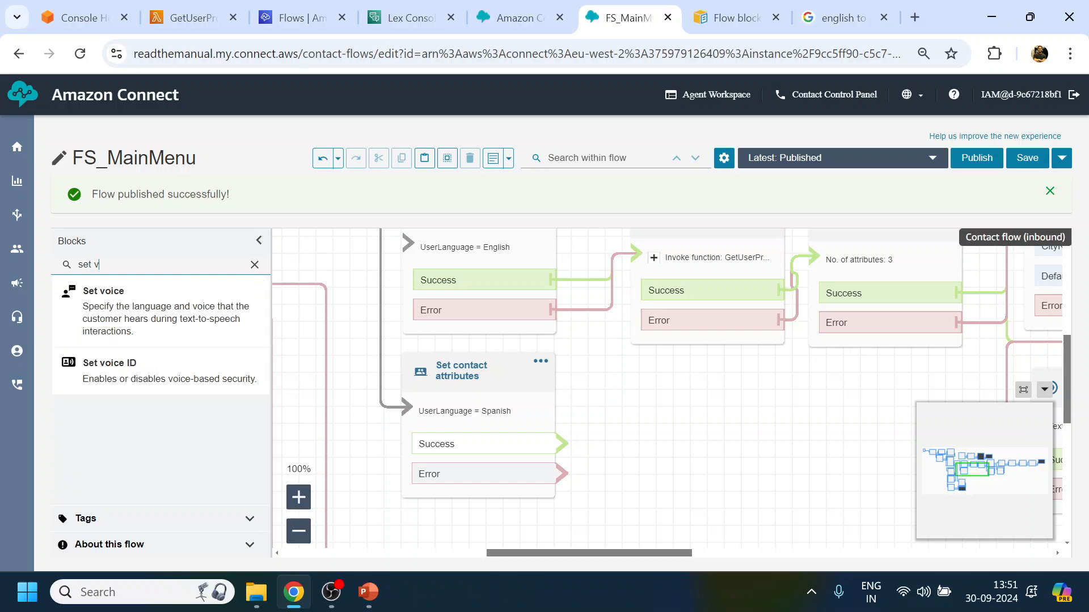
pyautogui.moveTo(156, 309); pyautogui.dragTo(689, 393)
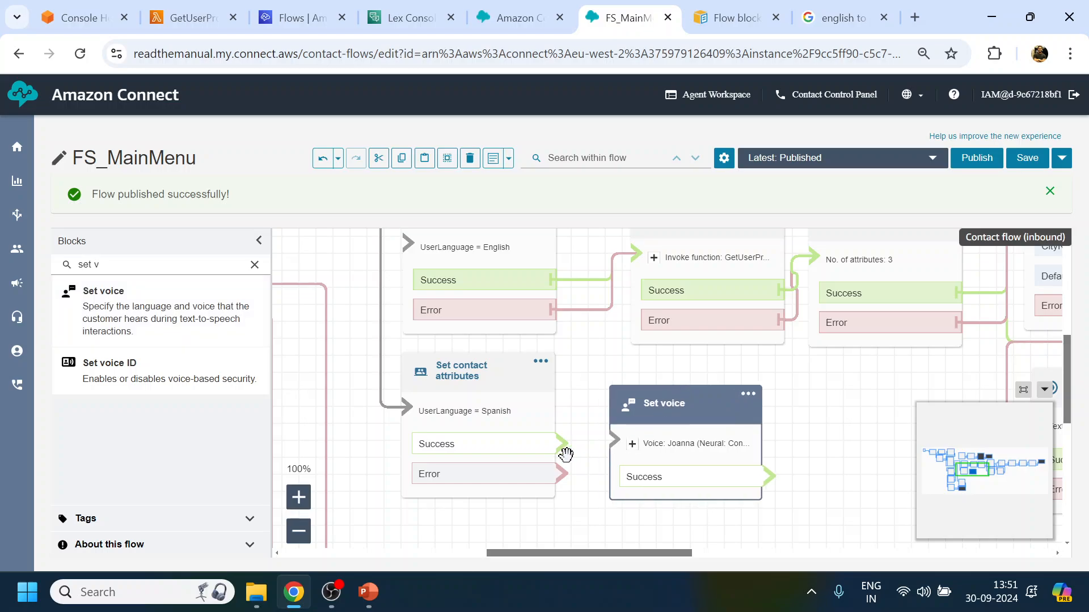
pyautogui.moveTo(561, 444); pyautogui.dragTo(613, 443)
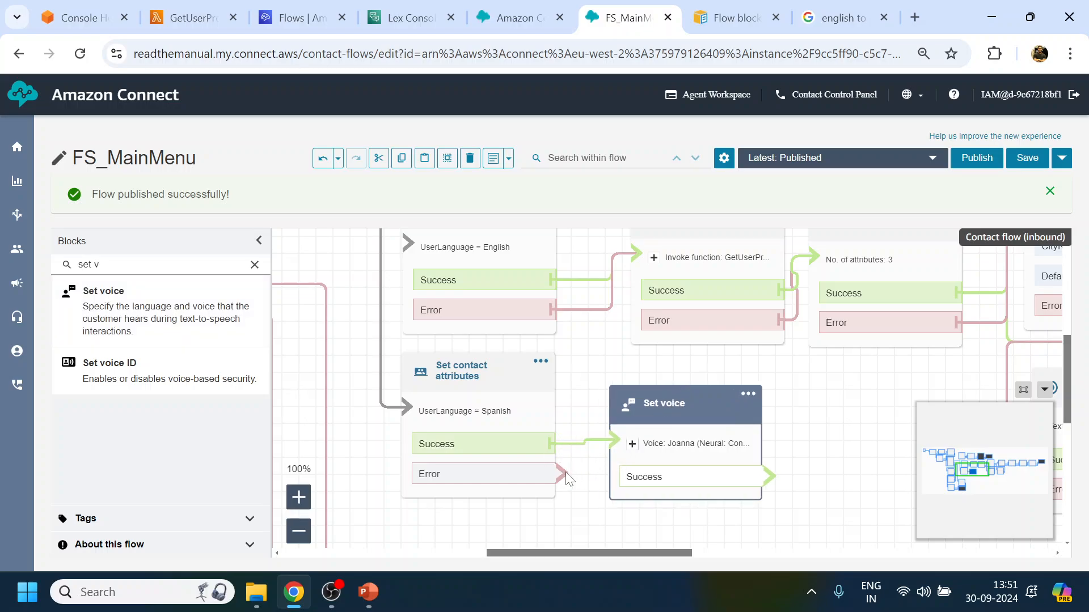
pyautogui.moveTo(569, 479); pyautogui.dragTo(617, 445)
# Configure the Set voice block with language Spanish (Spain), enable Set language attribute, and save the block
pyautogui.click(673, 409)
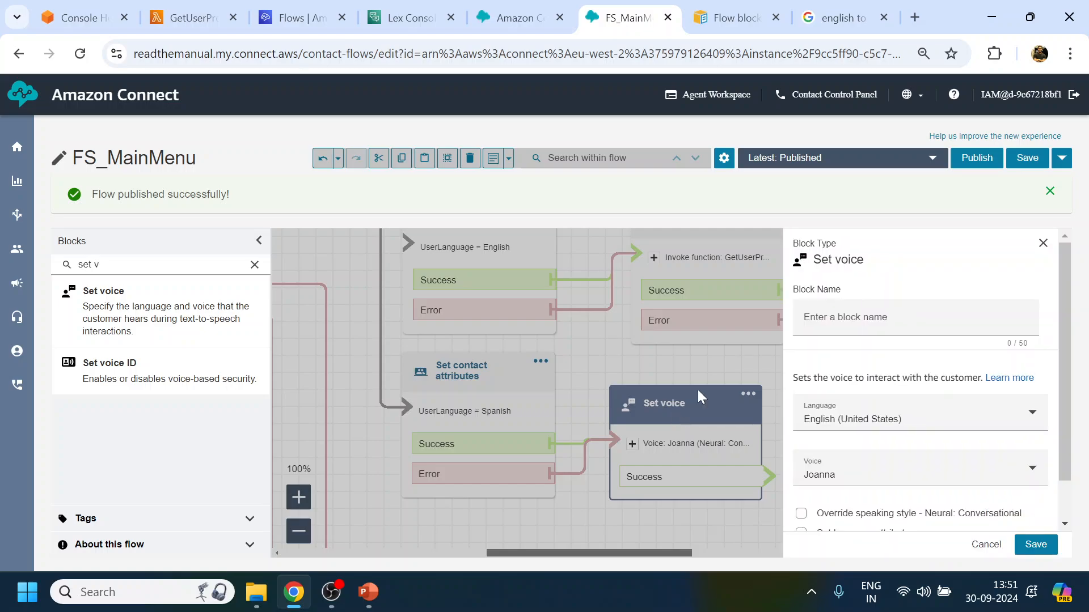
pyautogui.scroll(-1, 1061, 307)
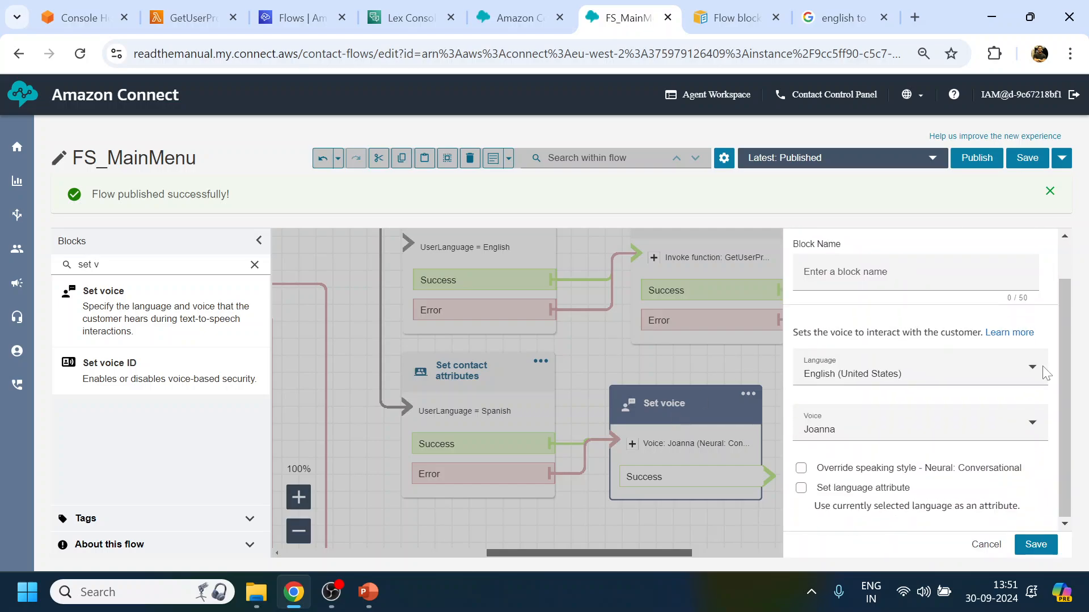
pyautogui.click(983, 373)
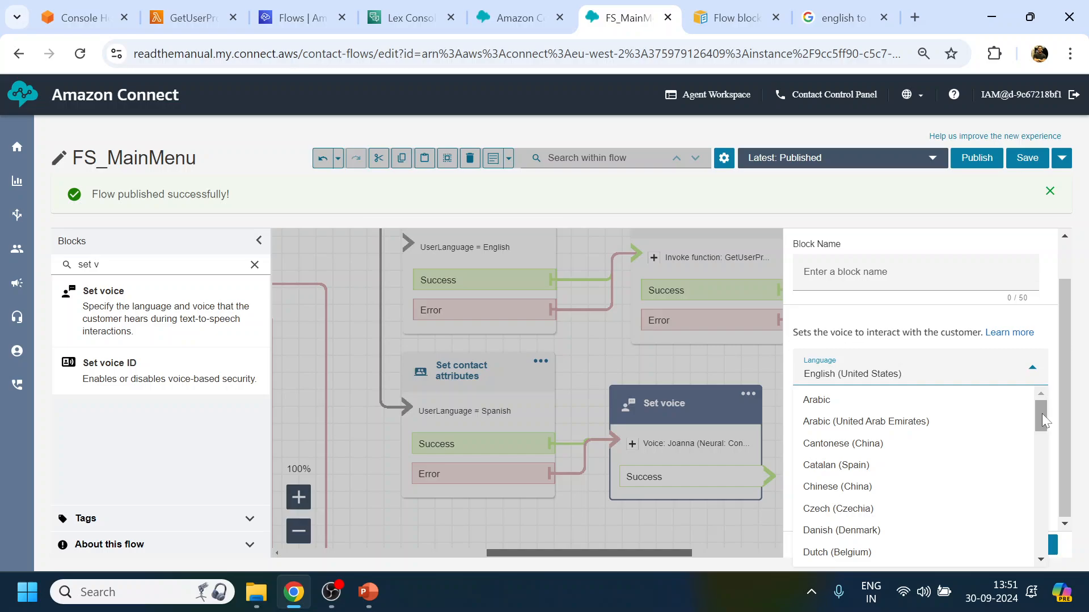
pyautogui.moveTo(1043, 414); pyautogui.dragTo(1044, 527)
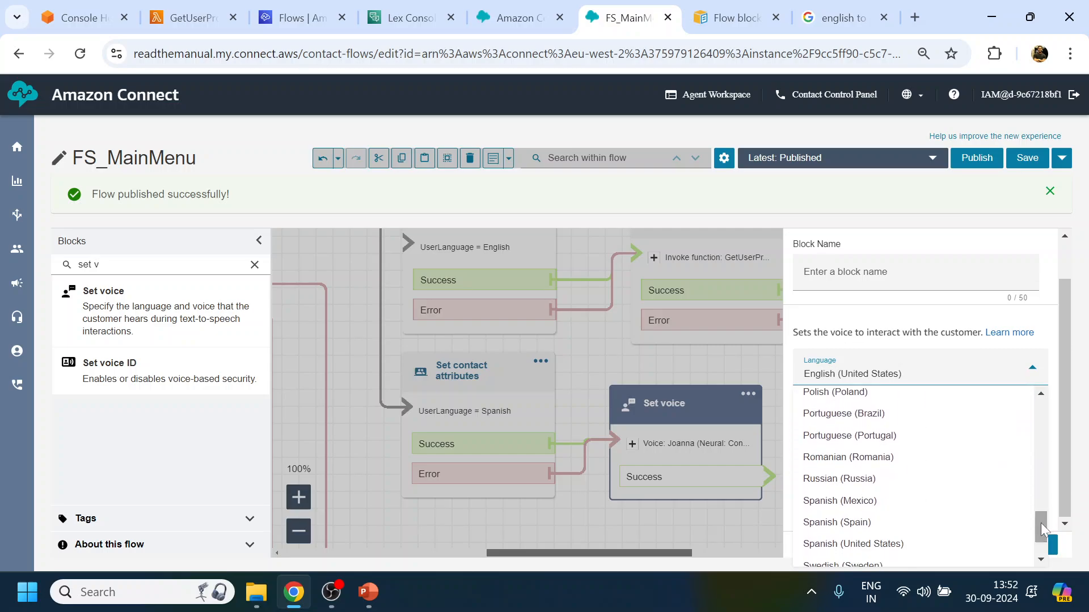
pyautogui.click(856, 524)
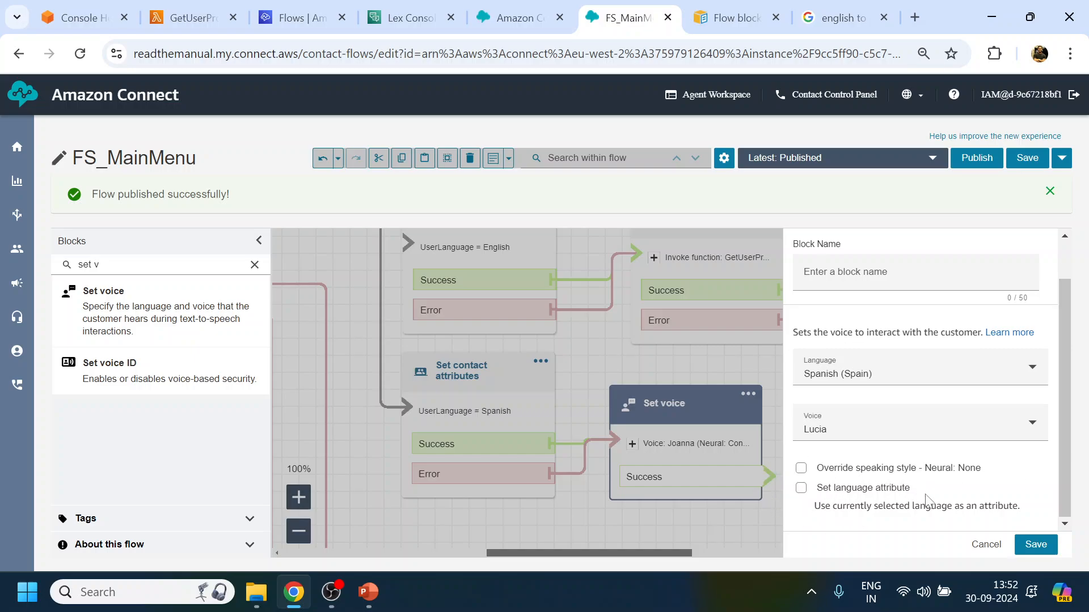
pyautogui.click(891, 491)
pyautogui.click(1036, 544)
# Connect the Set voice block's Success output to the Invoke AWS Lambda function block and publish the flow
pyautogui.moveTo(834, 418); pyautogui.dragTo(775, 430)
pyautogui.moveTo(706, 491); pyautogui.dragTo(575, 266)
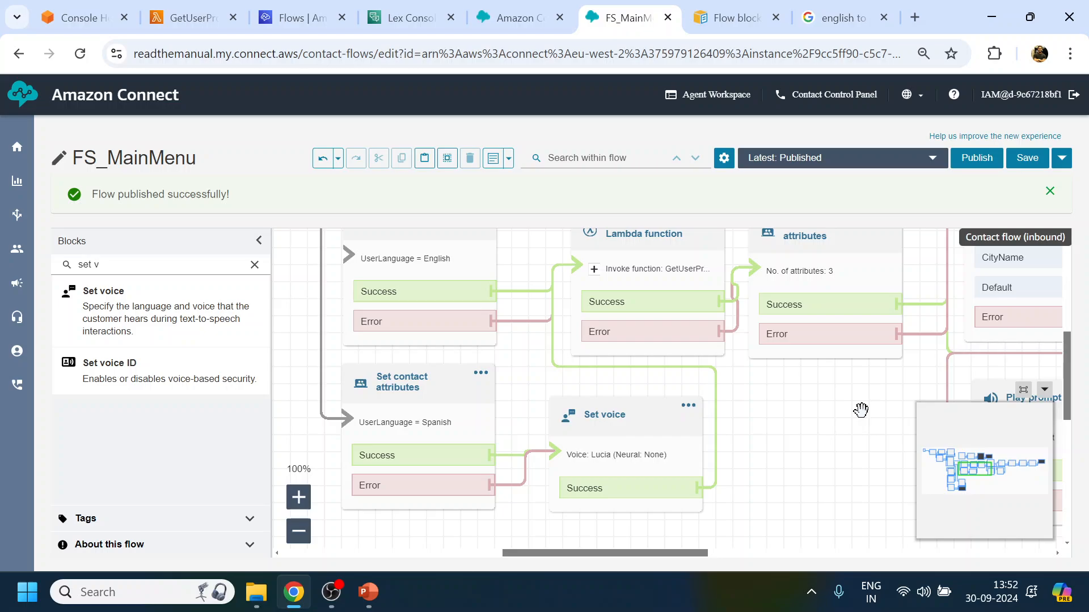
pyautogui.moveTo(861, 409); pyautogui.dragTo(838, 422)
pyautogui.click(971, 159)
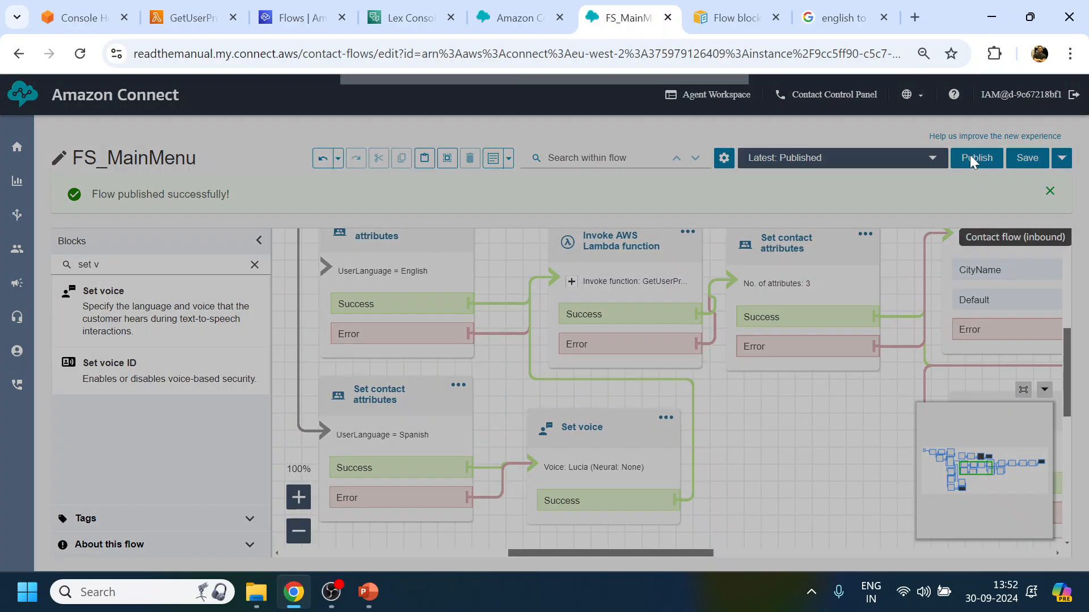
pyautogui.click(708, 331)
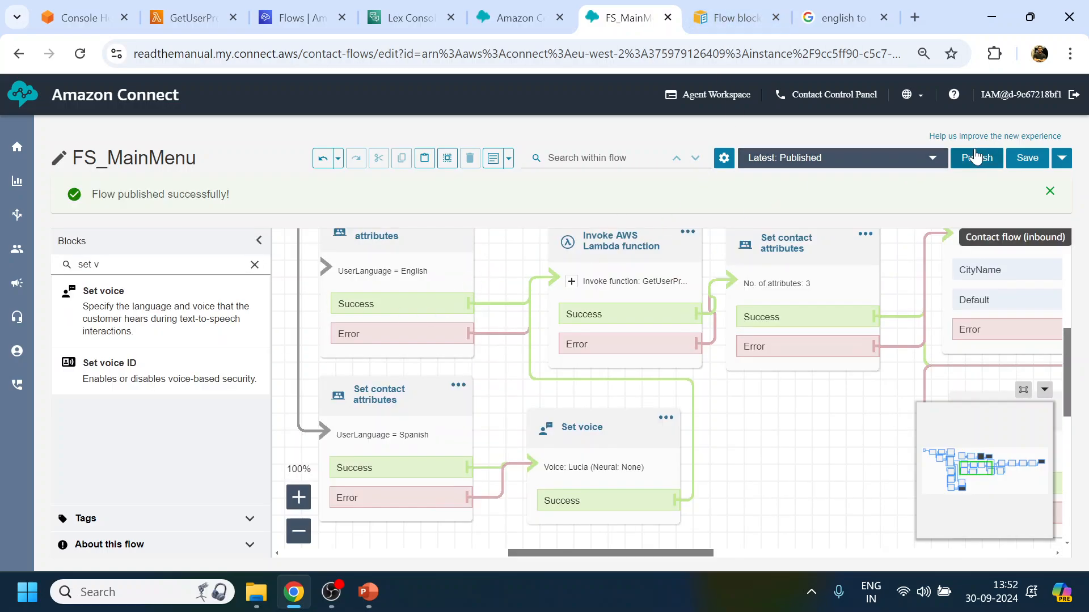
# Publish the FS_MainMenu flow again and start a test chat, answering the language question with "spanish"
pyautogui.click(974, 158)
pyautogui.click(706, 330)
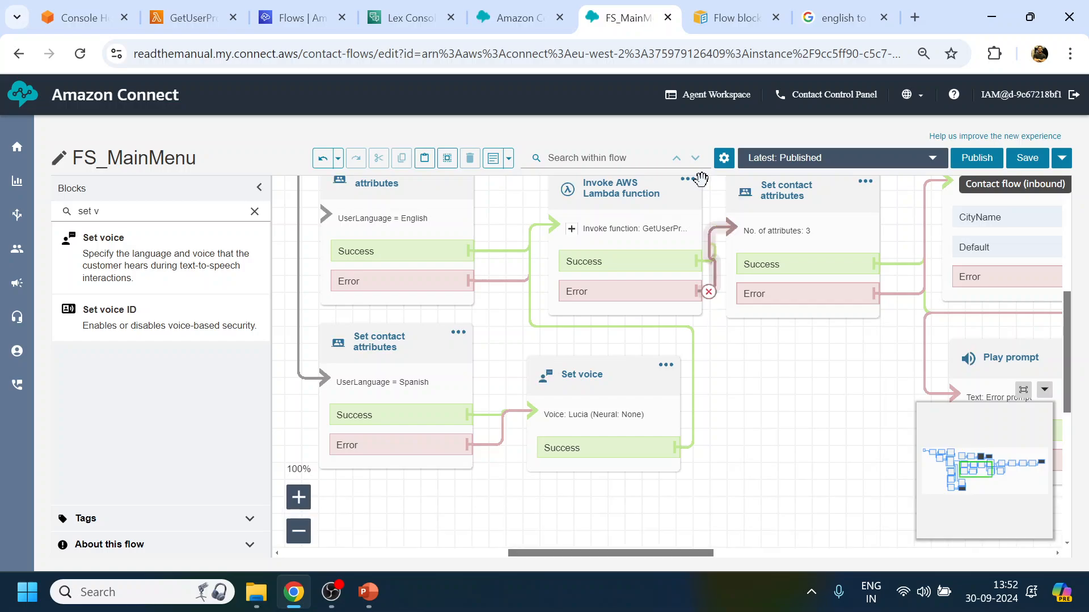
pyautogui.click(510, 17)
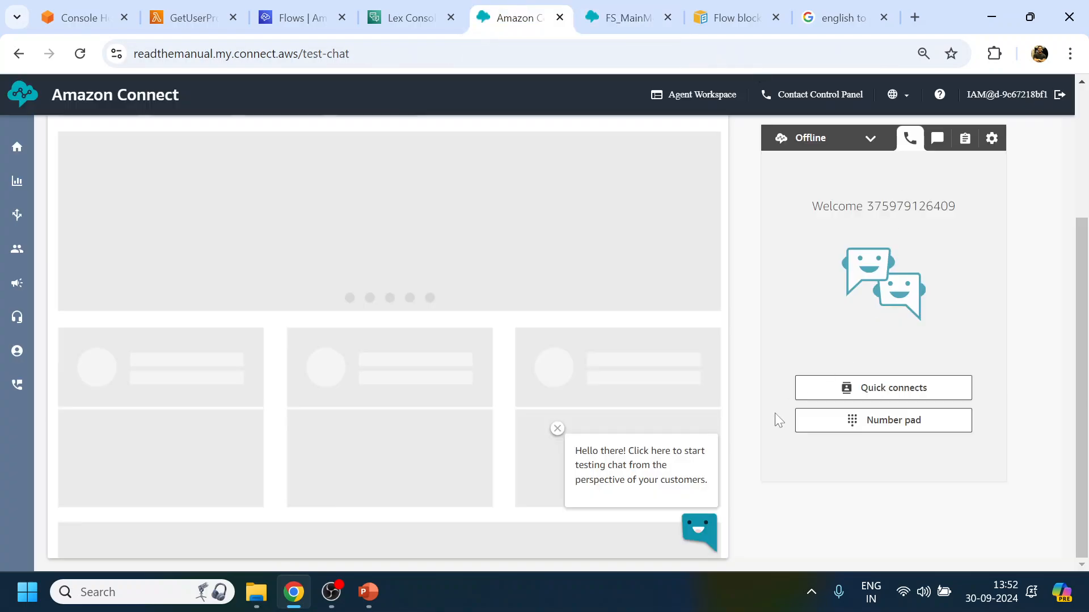
pyautogui.click(698, 532)
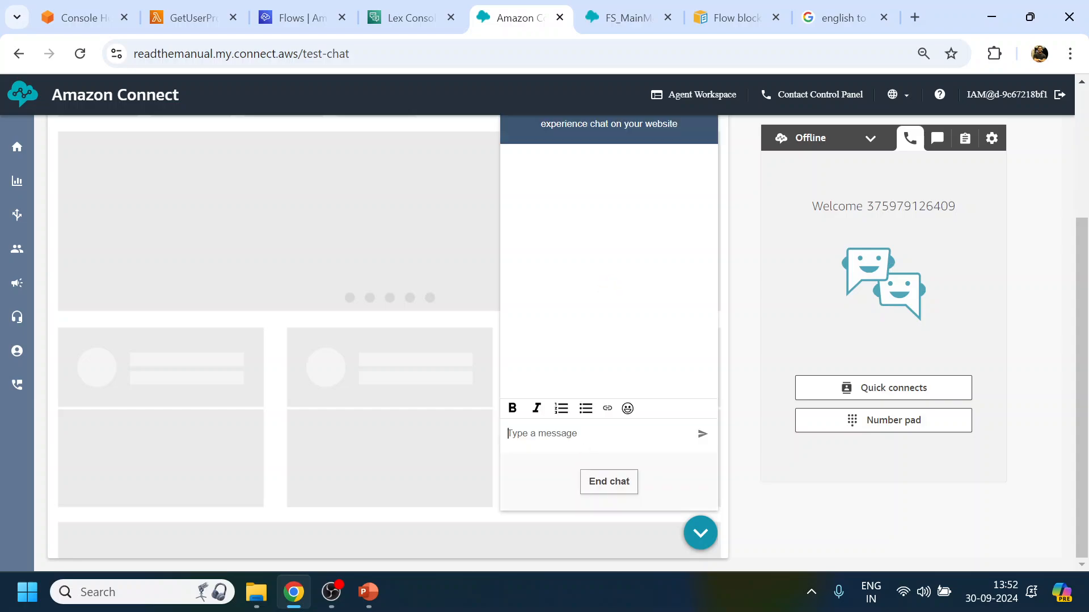
pyautogui.write('spanish')
pyautogui.press('Return')
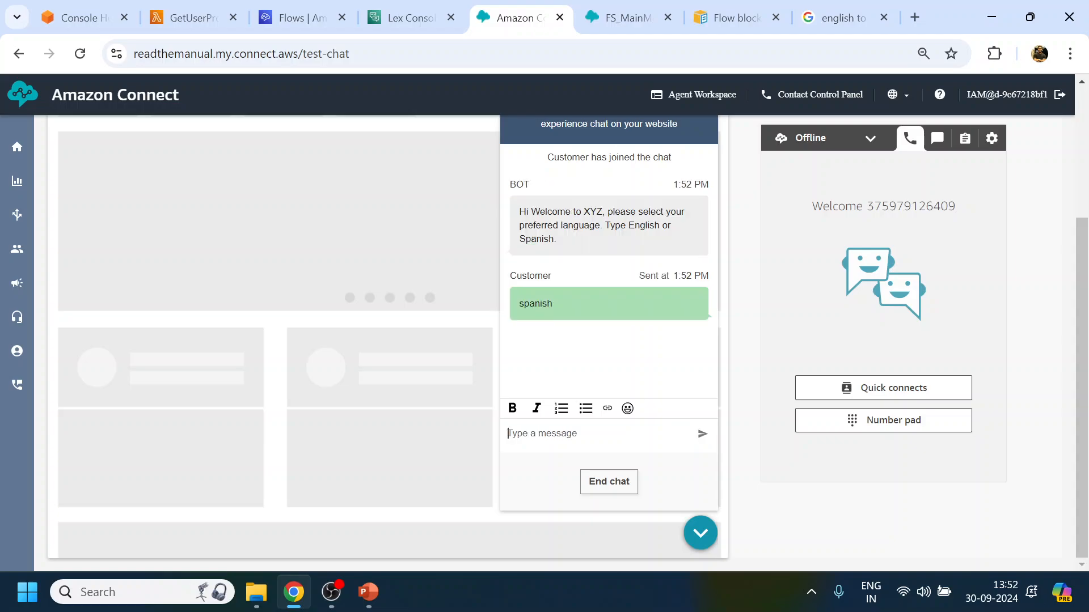
# Copy the Spanish translation "clima" from the Google translation page and send it as a message in the test chat
pyautogui.click(839, 18)
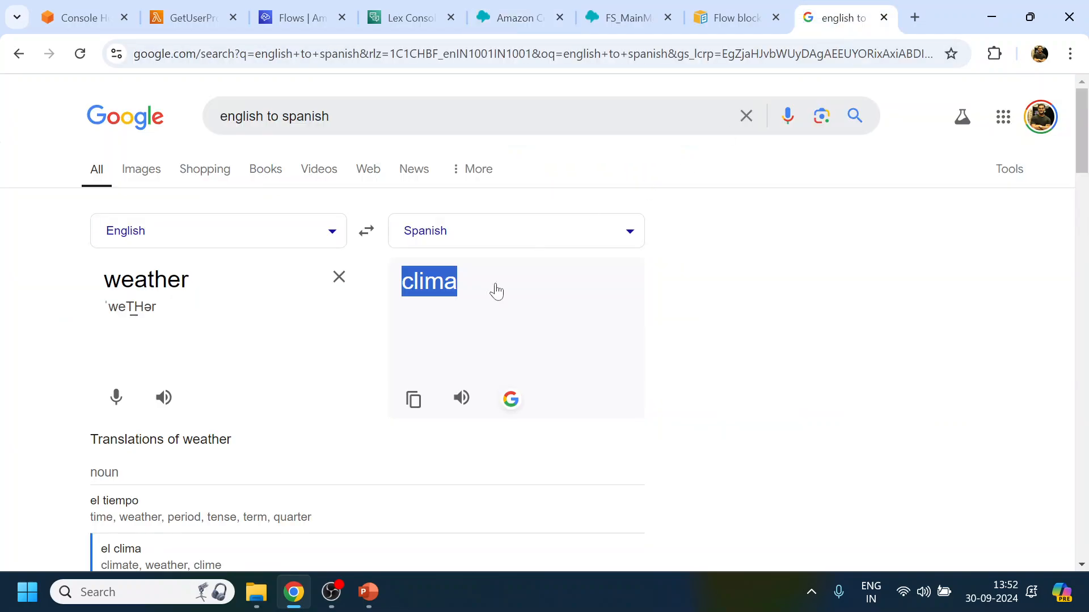
pyautogui.click(416, 402)
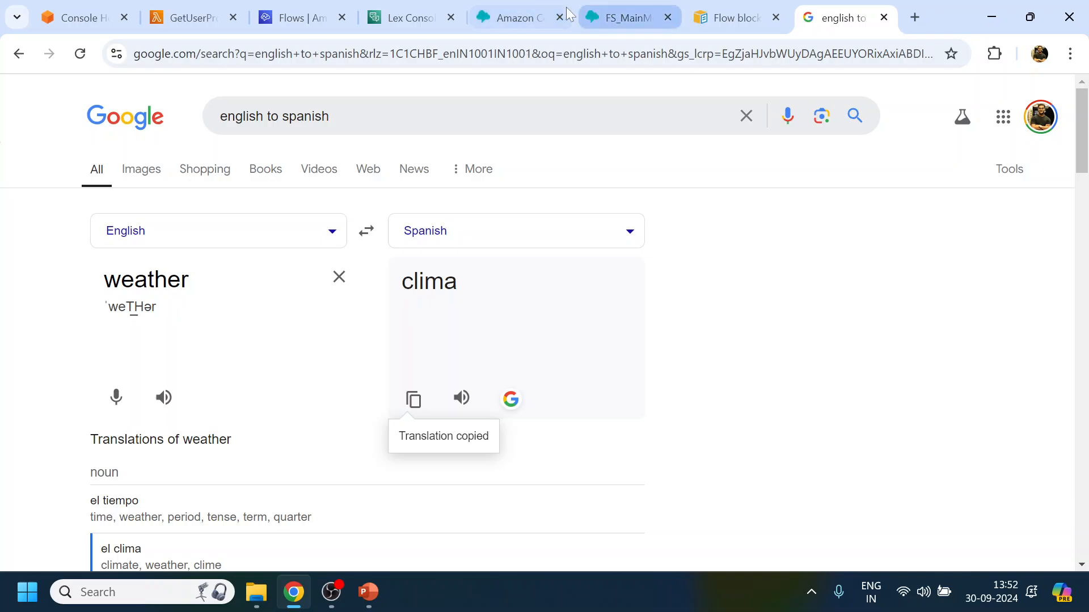
pyautogui.click(533, 18)
pyautogui.hotkey('ctrl', 'v')
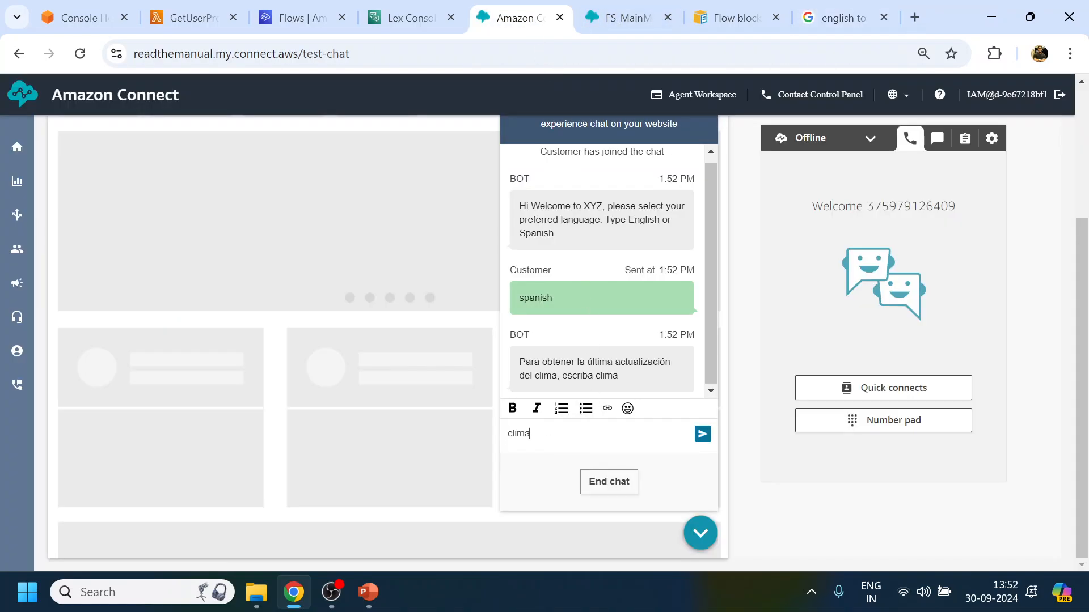
pyautogui.press('Return')
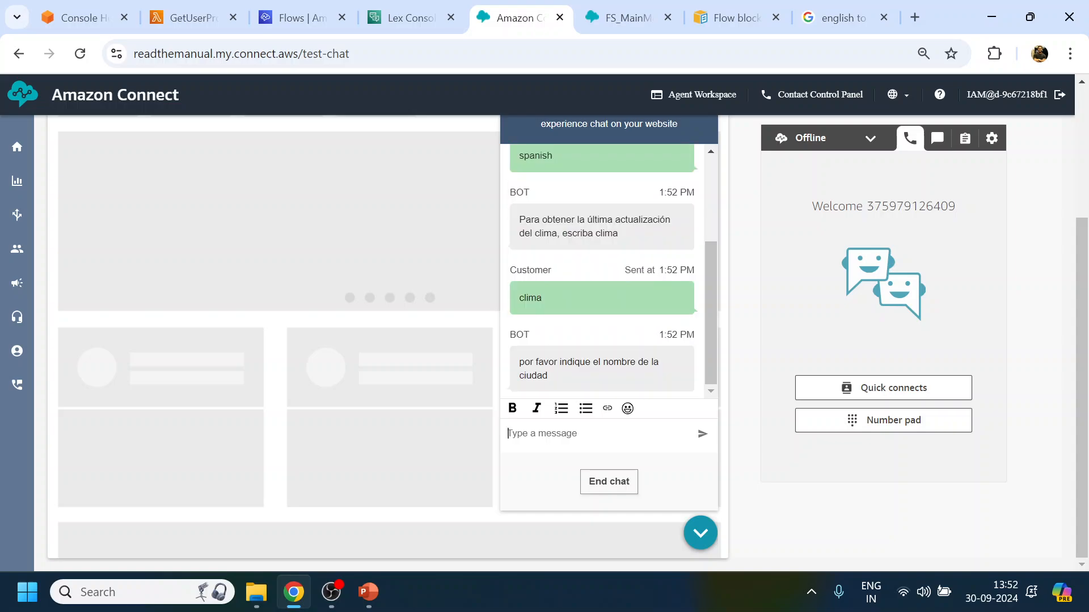
# Compare the bot's last chat reply with the City slot prompt in the Lex console and list the bot's available languages
pyautogui.moveTo(521, 363); pyautogui.dragTo(554, 376)
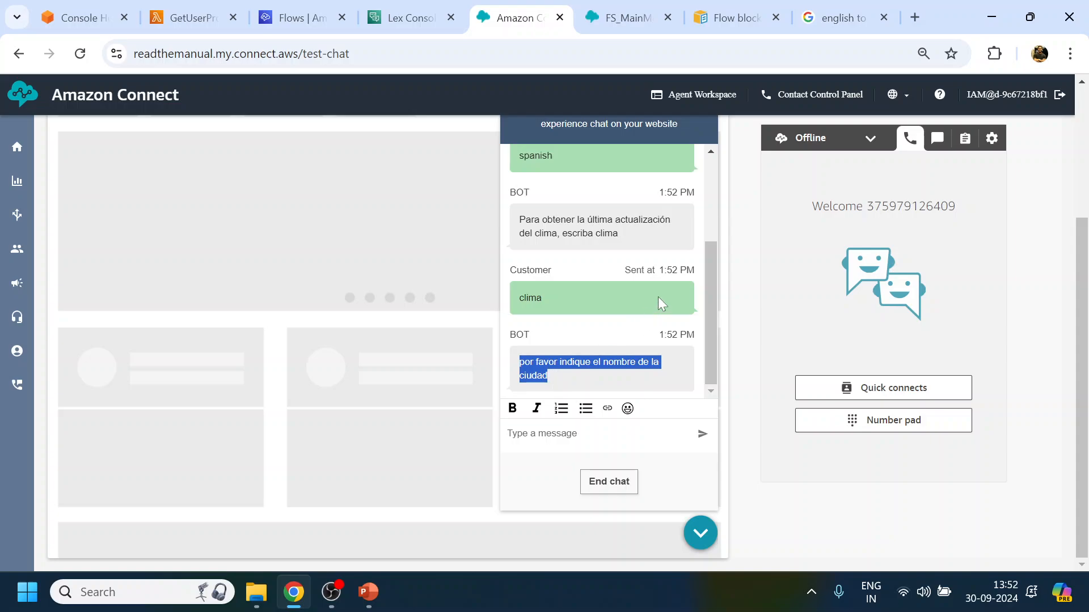
pyautogui.click(409, 17)
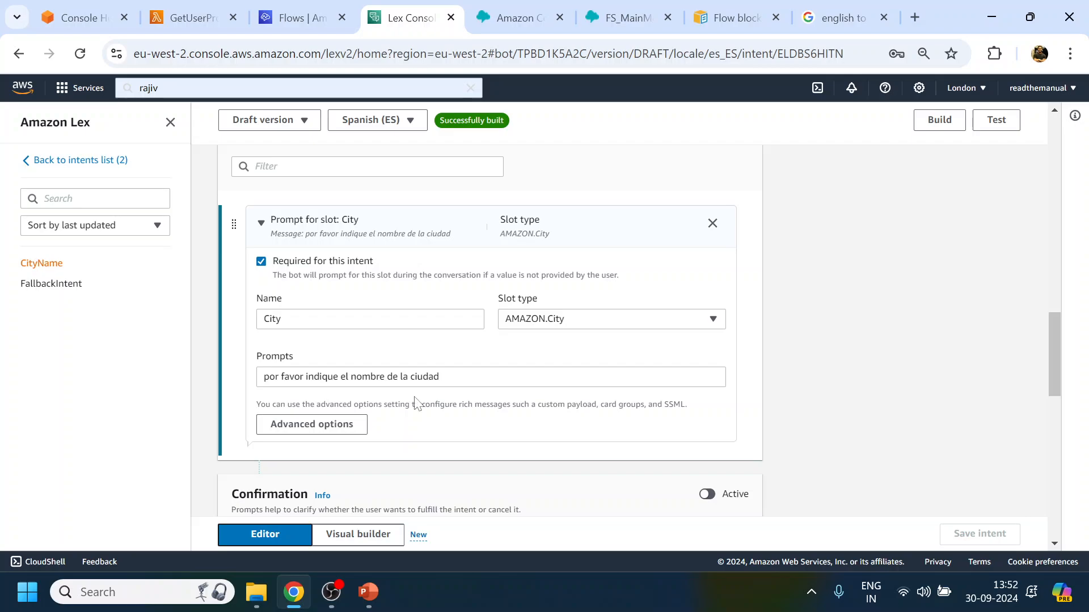
pyautogui.click(393, 128)
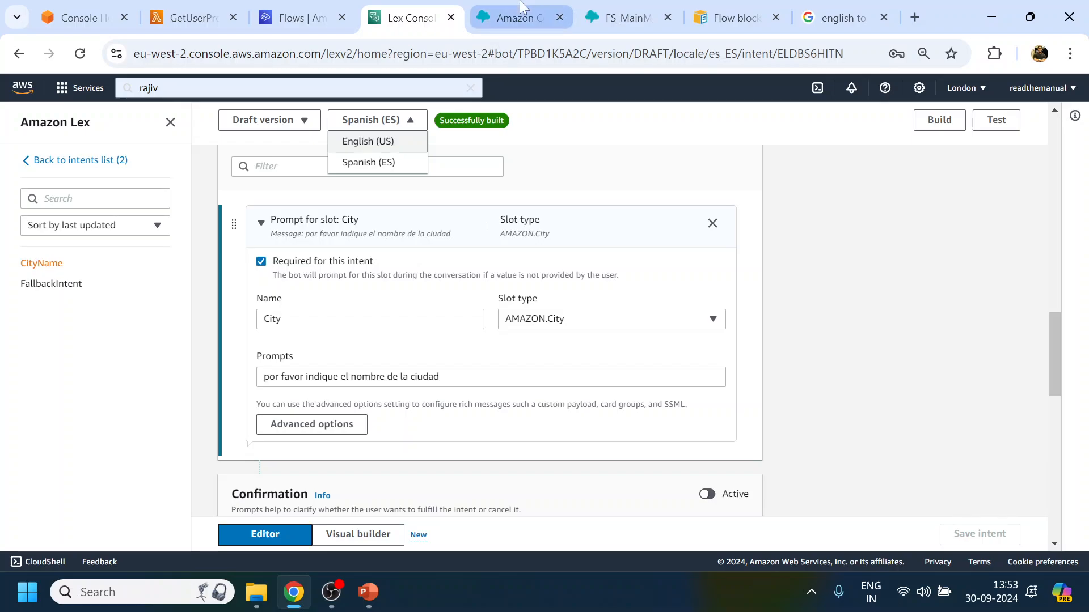
# Examine the language choices of the Set voice block in FS_MainMenu and compare them with the languages of the Lex bot
pyautogui.click(632, 7)
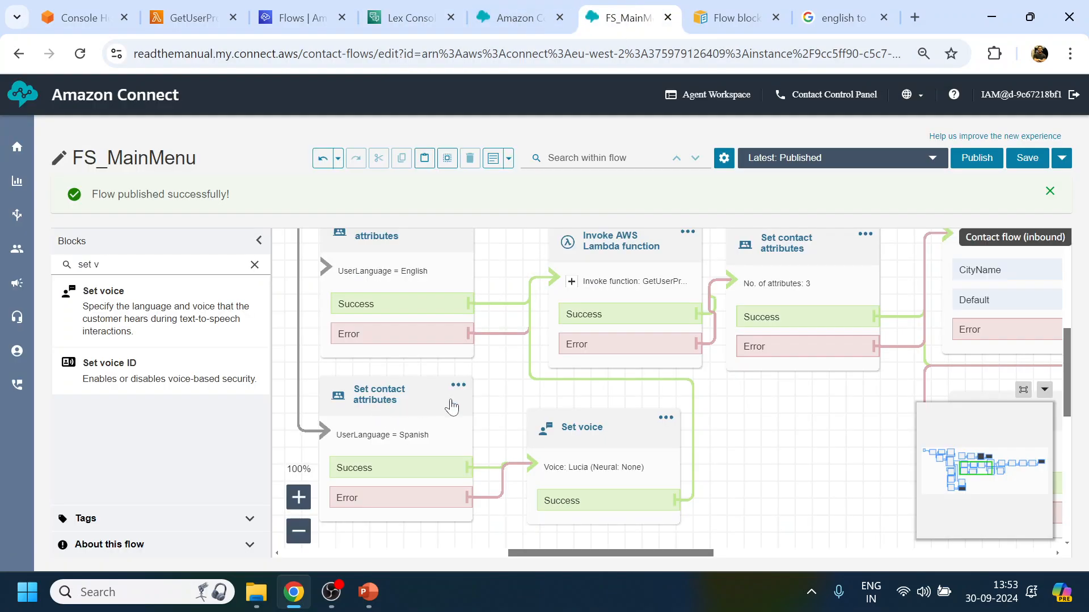
pyautogui.click(574, 430)
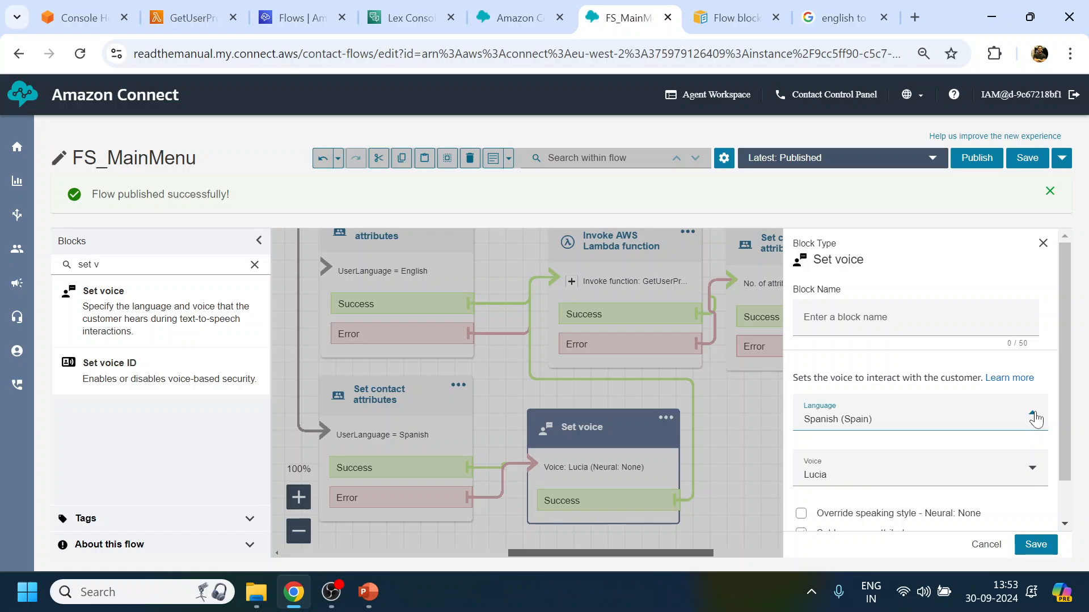
pyautogui.click(1031, 431)
pyautogui.scroll(-3, 1043, 242)
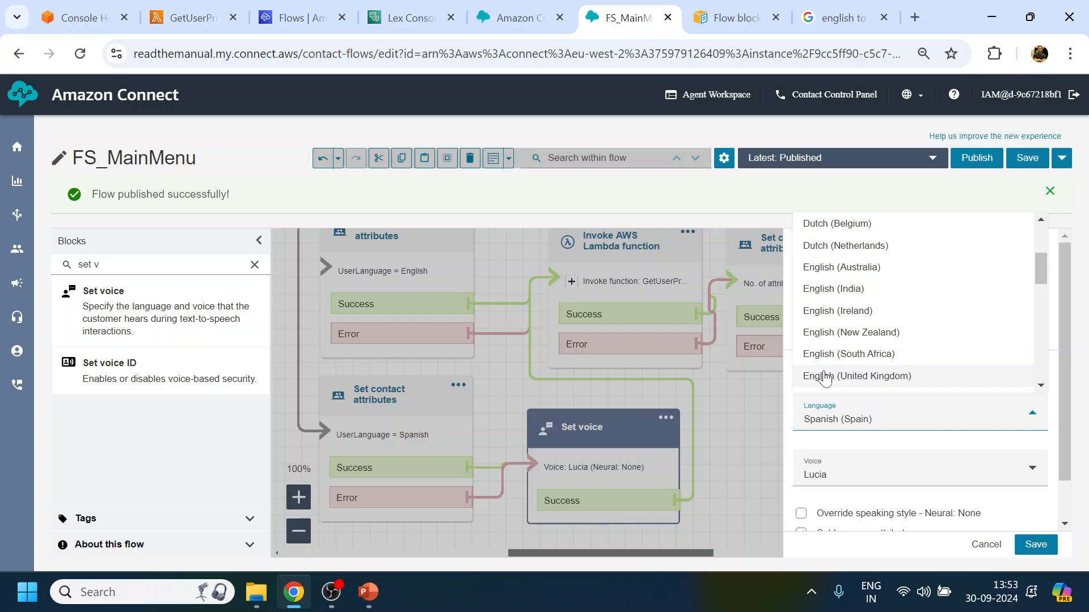
pyautogui.click(440, 23)
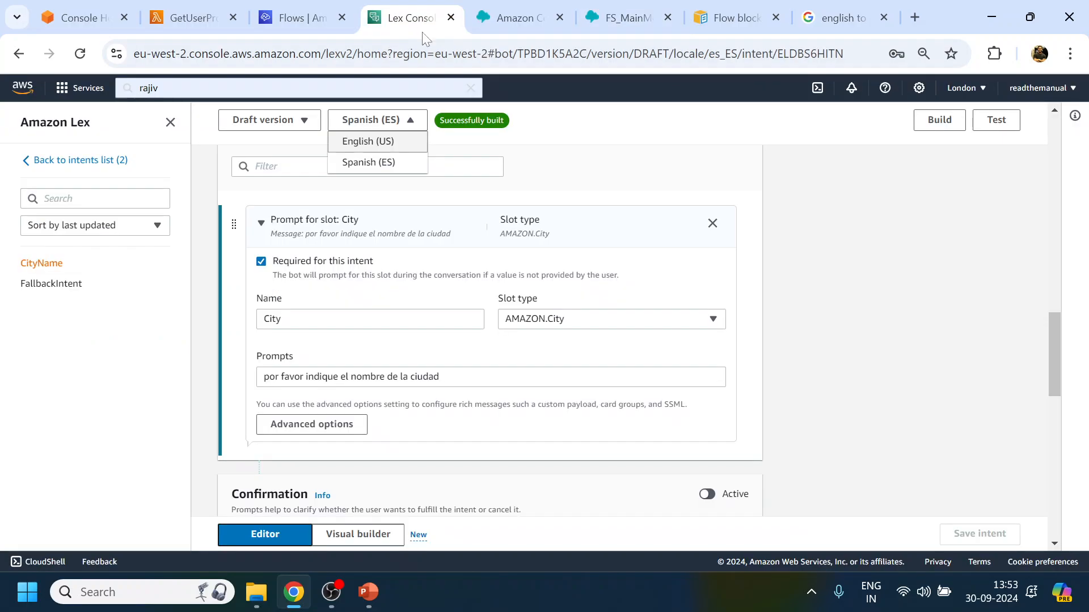
pyautogui.click(877, 283)
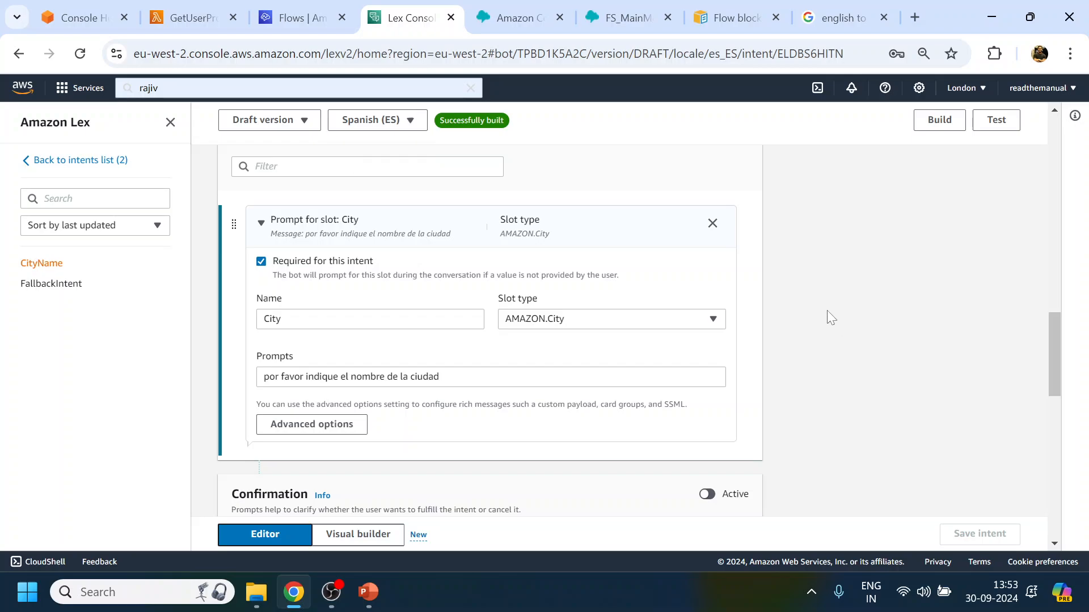